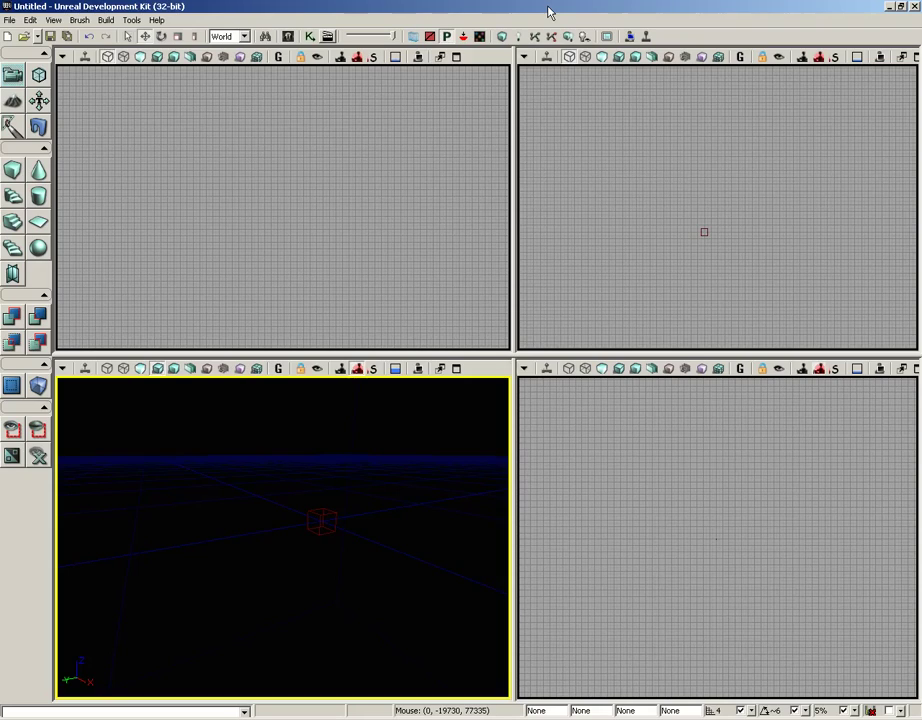
Step: Open DM-Sanctuary.udk from the Maps folder through the File menu
click(9, 20)
click(16, 47)
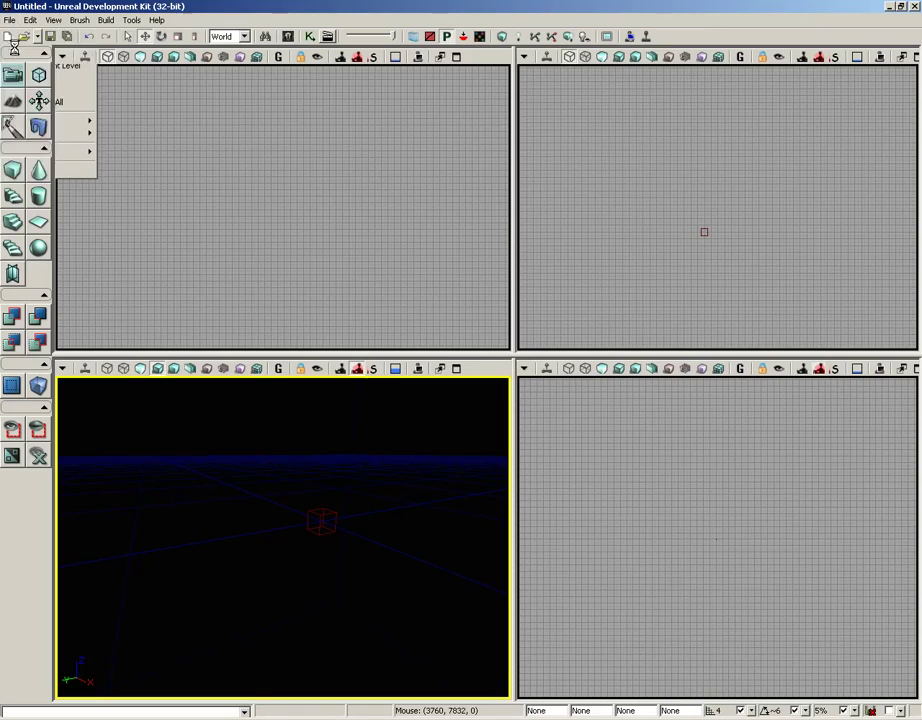
click(81, 104)
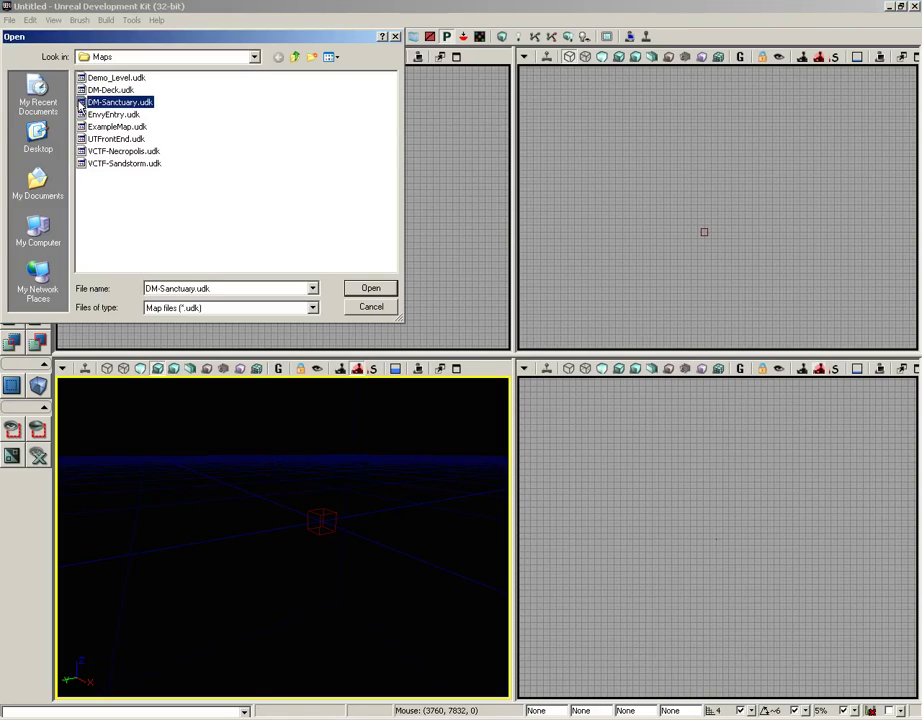
click(386, 288)
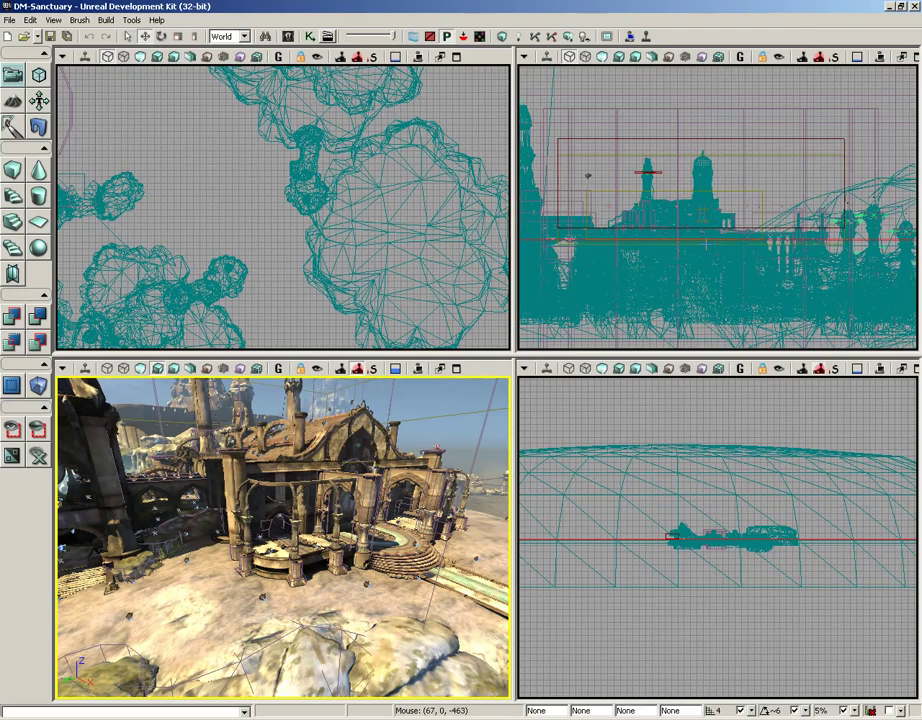
click(558, 225)
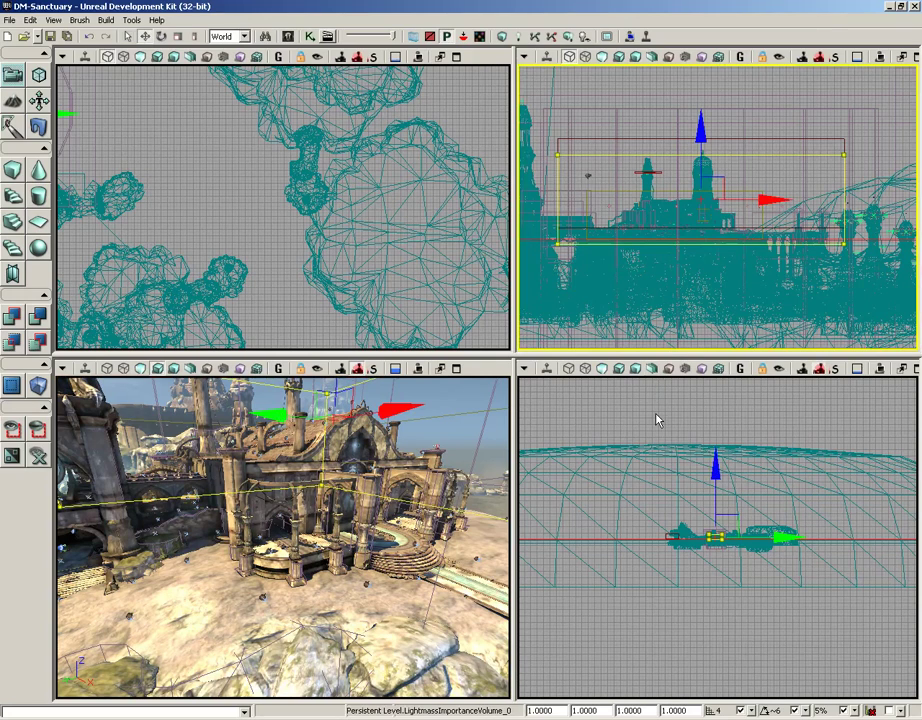
click(657, 420)
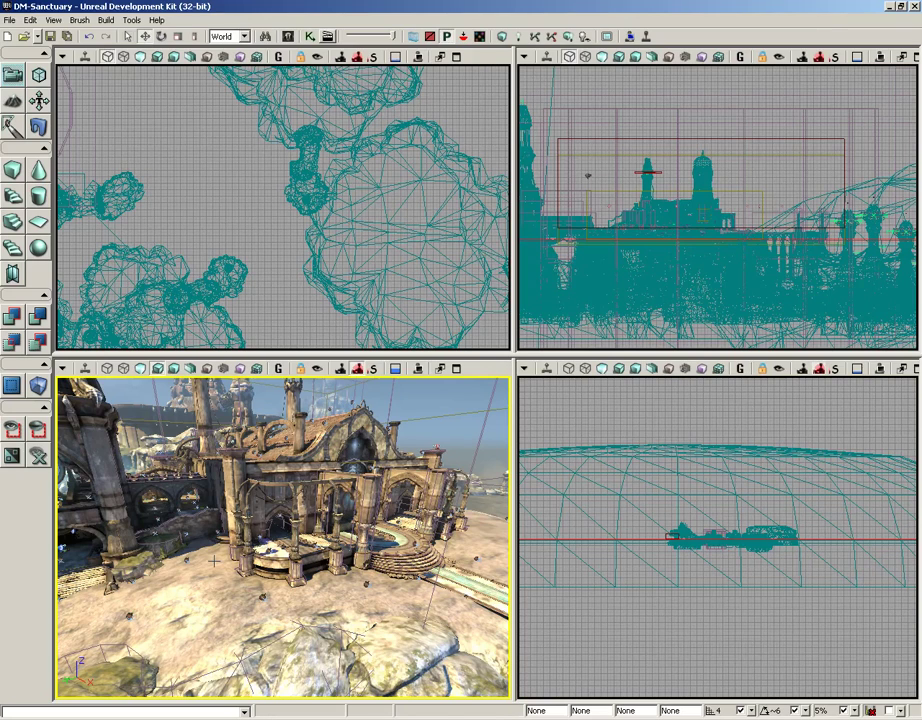
Step: Fly the perspective camera in past the building, turning left toward the sea cliffs
drag(213, 562, 401, 646)
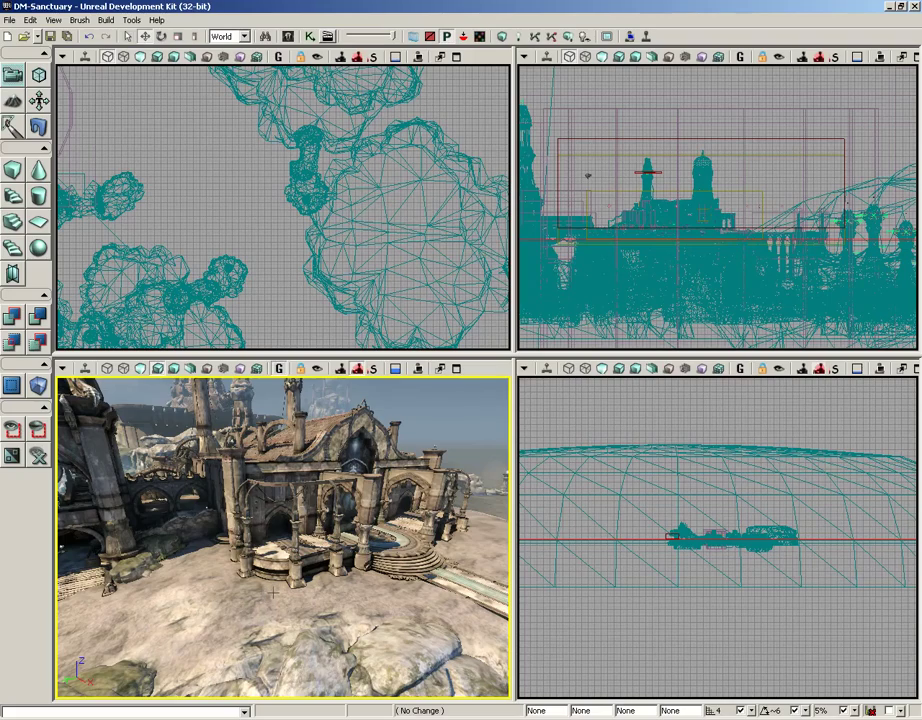
mouse_move(272, 594)
mouse_down()
mouse_move(255, 520)
mouse_move(269, 560)
mouse_move(220, 560)
mouse_move(220, 535)
mouse_move(290, 530)
mouse_up()
mouse_move(367, 580)
mouse_down()
mouse_move(213, 565)
mouse_move(140, 376)
mouse_move(511, 375)
mouse_move(486, 374)
mouse_move(271, 605)
mouse_move(235, 570)
mouse_move(200, 570)
mouse_up()
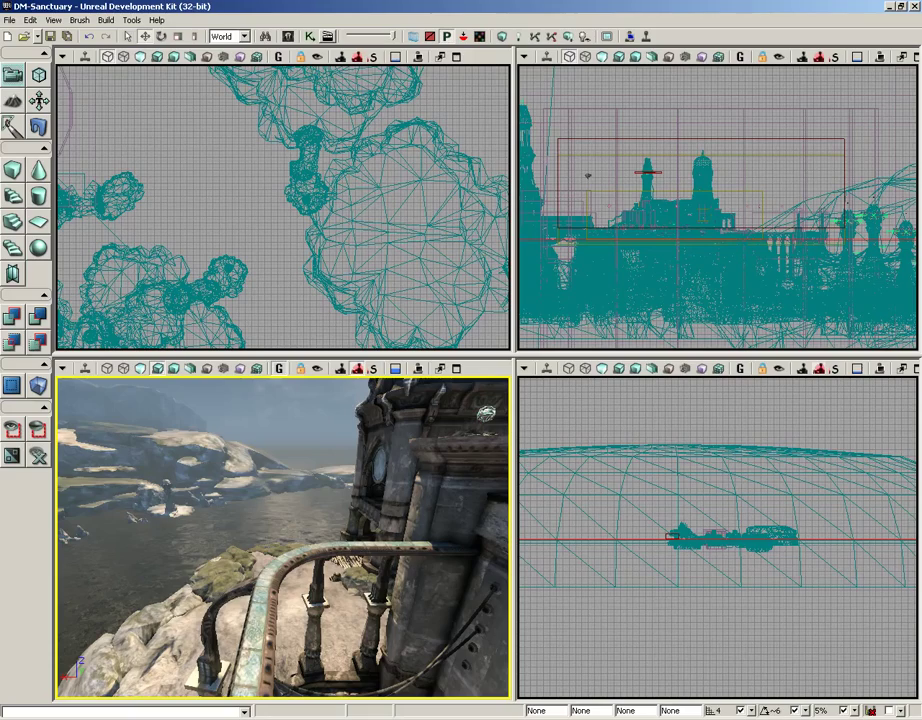
Step: Fly past the ornate tower onto the terrace and pitch down at the stone arches
mouse_move(300, 480)
right_down()
mouse_move(432, 403)
mouse_move(442, 465)
mouse_move(400, 420)
mouse_move(322, 373)
mouse_move(324, 663)
mouse_move(210, 553)
mouse_move(130, 540)
mouse_move(490, 469)
mouse_move(164, 487)
mouse_move(56, 397)
mouse_move(320, 392)
mouse_move(265, 390)
mouse_move(265, 410)
mouse_move(250, 395)
right_up()
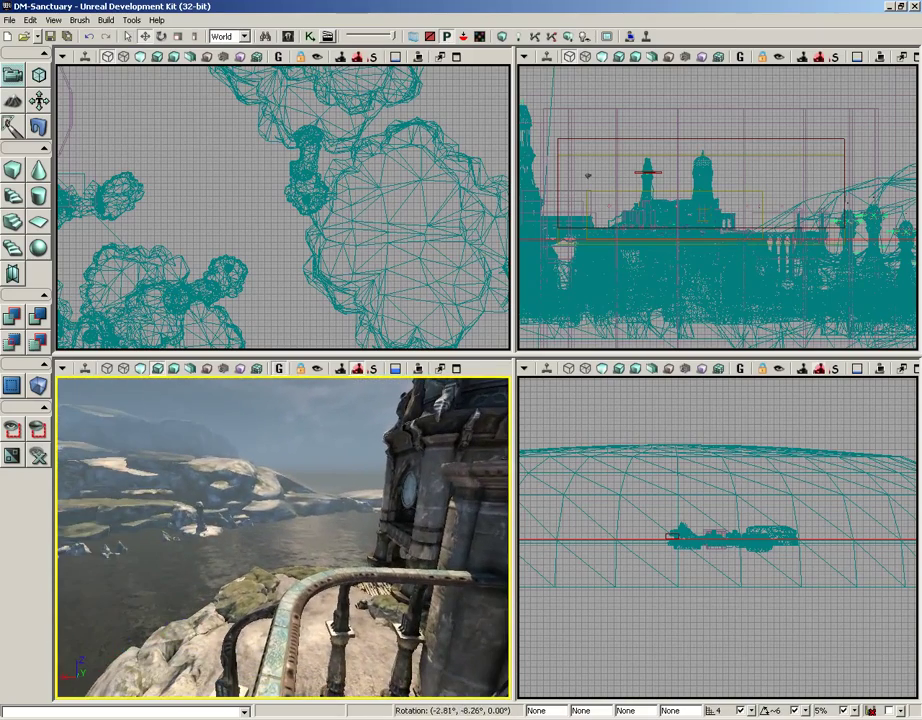
mouse_move(250, 395)
mouse_down()
mouse_move(319, 421)
mouse_move(418, 371)
mouse_up()
drag(505, 375, 510, 377)
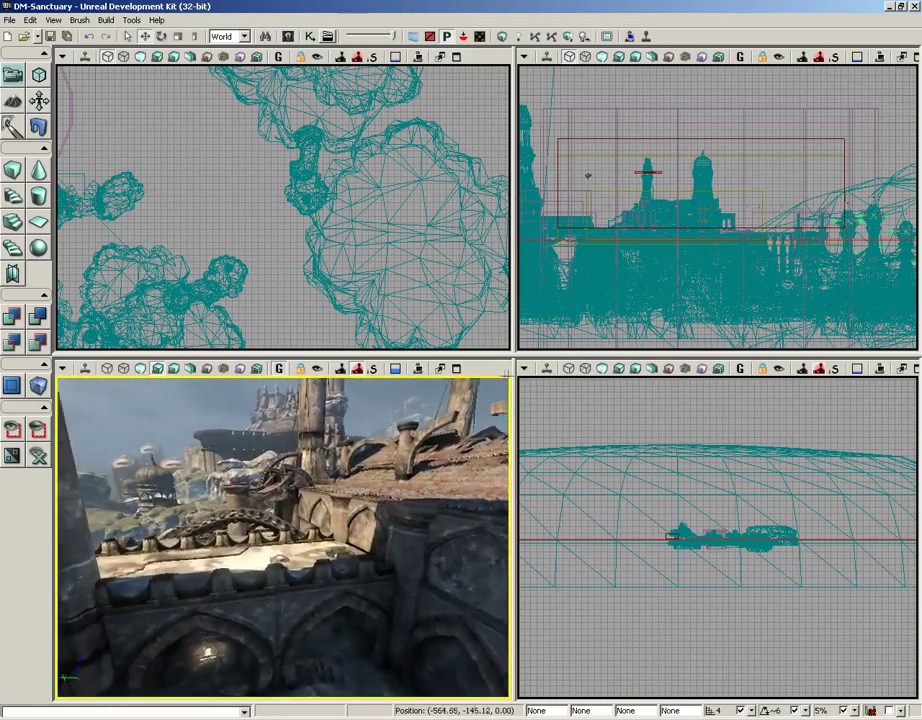
drag(283, 537, 240, 500)
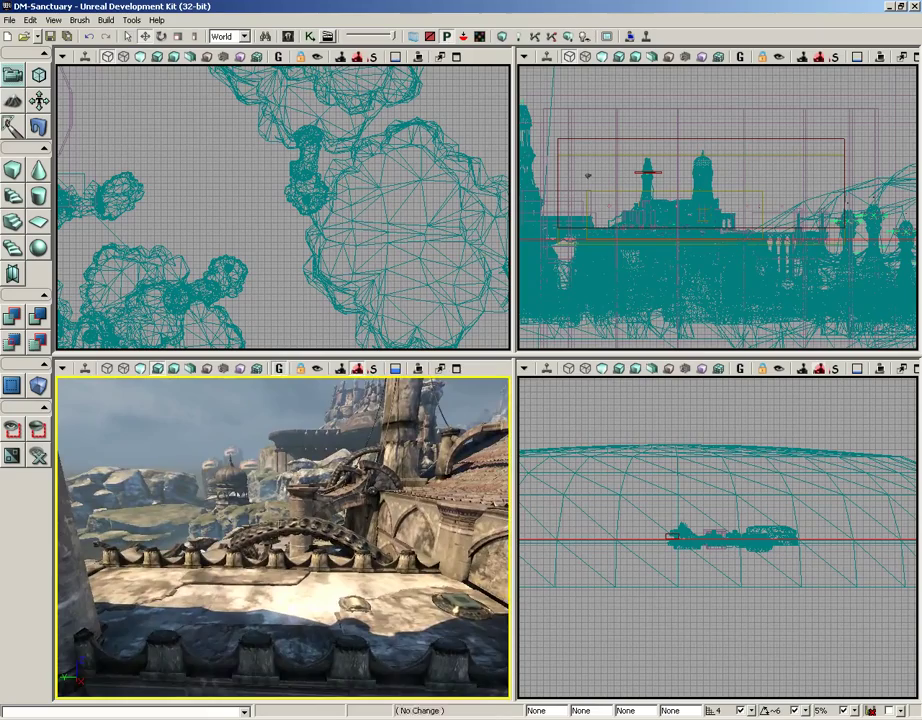
right_drag(247, 607, 287, 527)
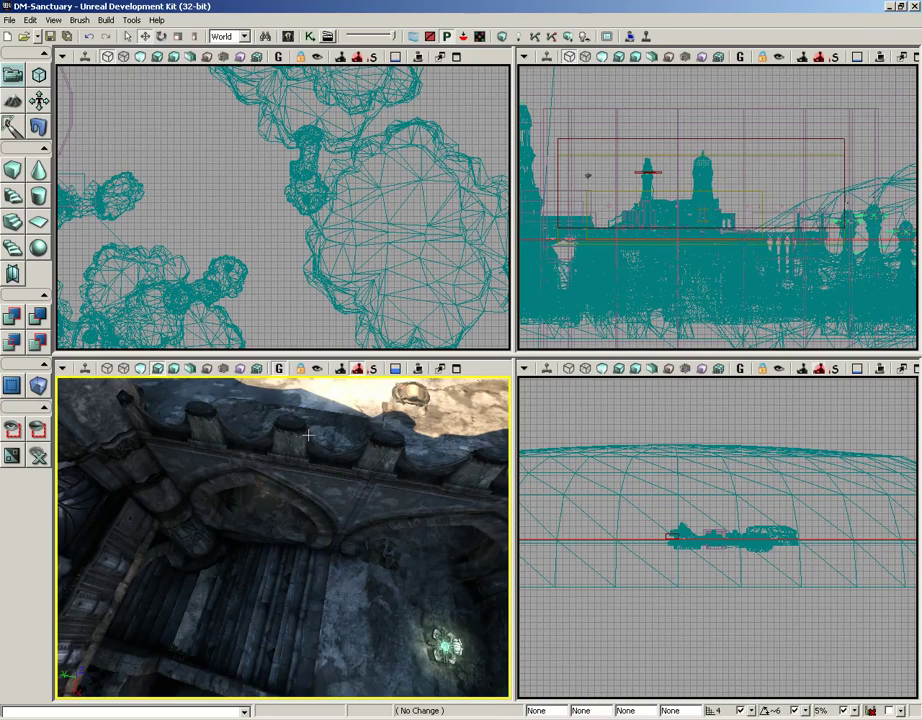
Step: Turn along the tiled roof and raise the camera to look down over the towers
mouse_move(308, 435)
right_down()
mouse_move(308, 499)
mouse_move(297, 375)
mouse_move(232, 376)
right_up()
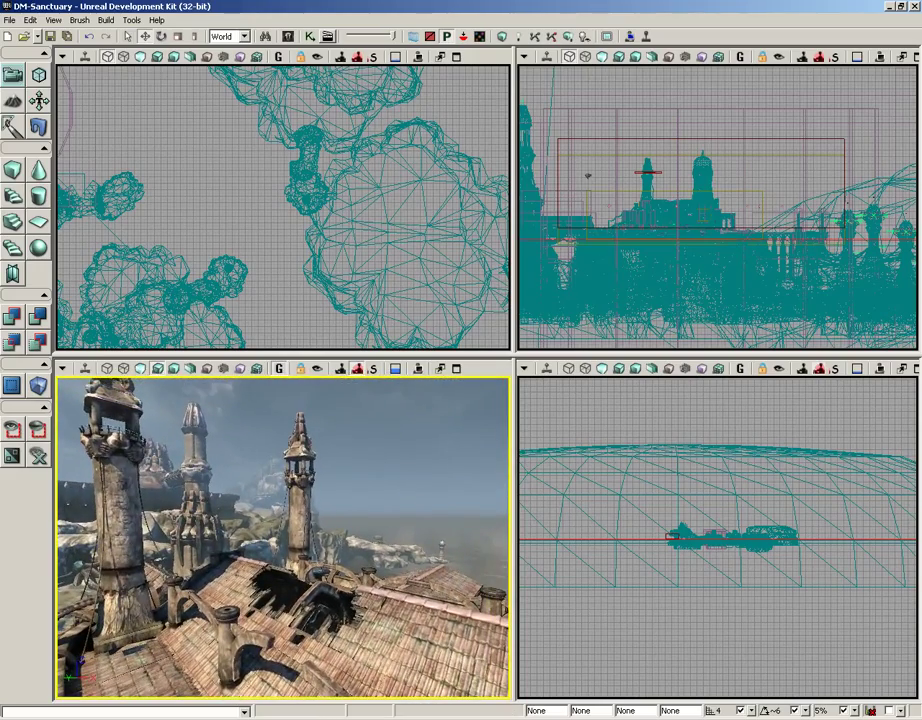
right_drag(349, 499, 312, 500)
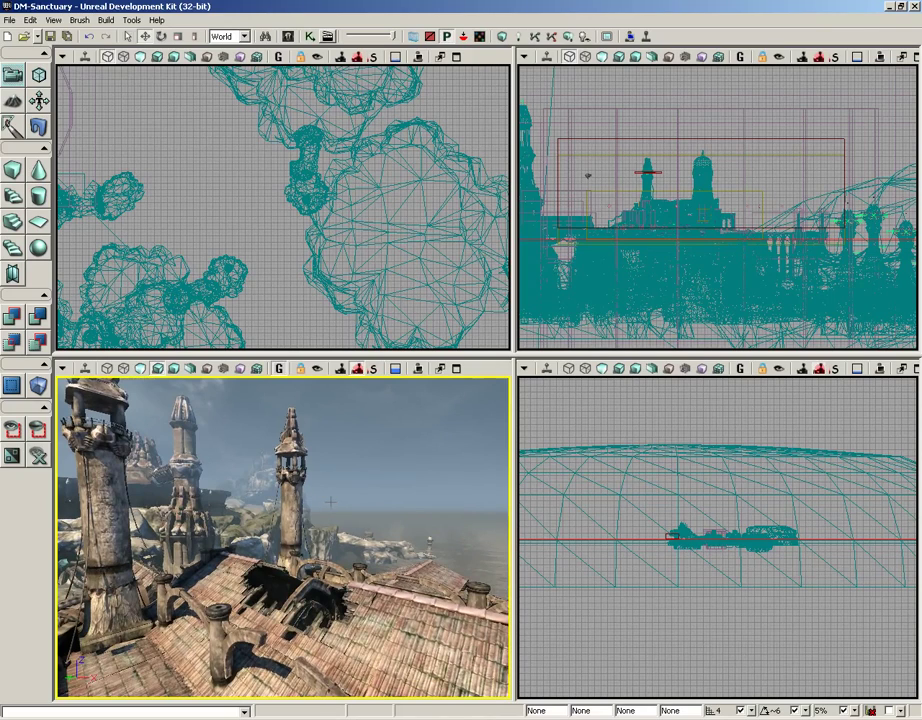
right_drag(330, 502, 300, 502)
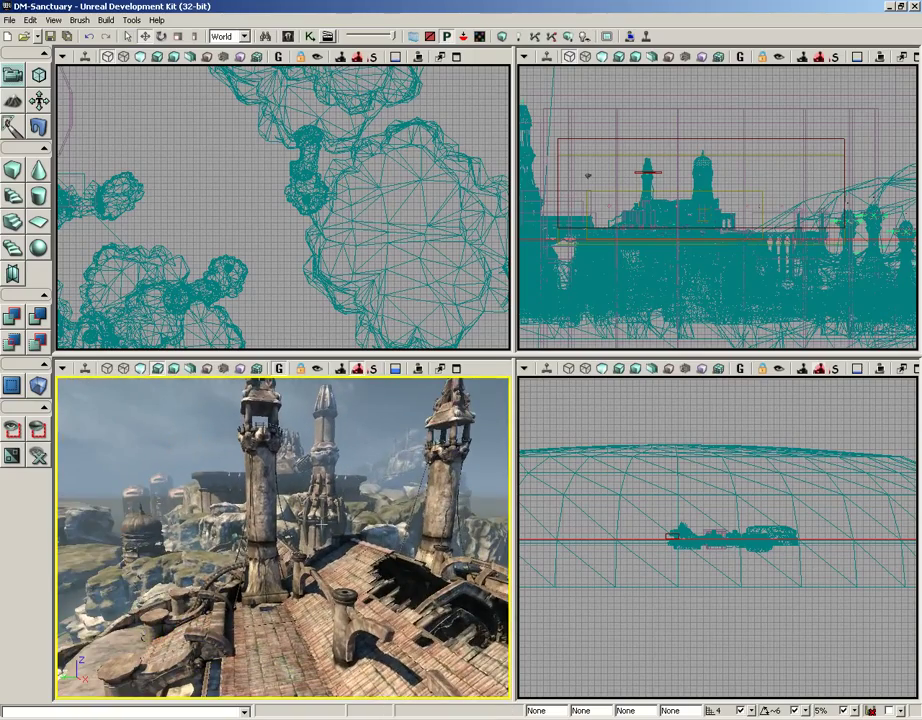
mouse_move(318, 522)
mouse_down()
mouse_move(314, 500)
mouse_move(318, 522)
mouse_move(296, 512)
mouse_move(318, 510)
mouse_up()
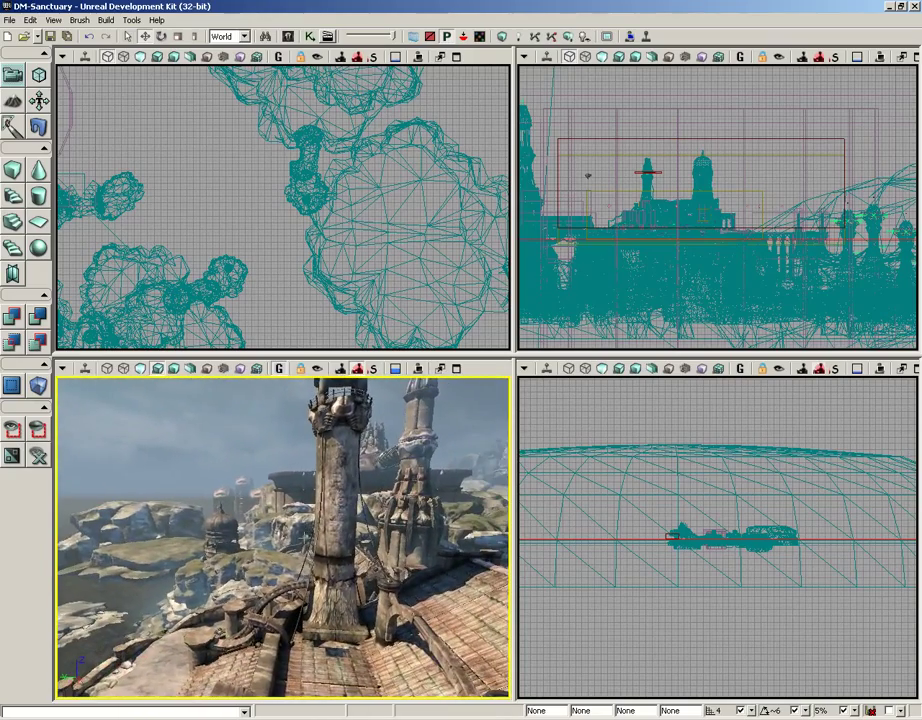
mouse_move(318, 510)
right_down()
mouse_move(298, 512)
mouse_move(322, 498)
mouse_move(322, 510)
mouse_move(318, 496)
right_up()
mouse_move(318, 496)
mouse_down()
mouse_move(313, 372)
mouse_move(313, 480)
mouse_move(305, 470)
mouse_move(290, 480)
mouse_move(312, 458)
mouse_up()
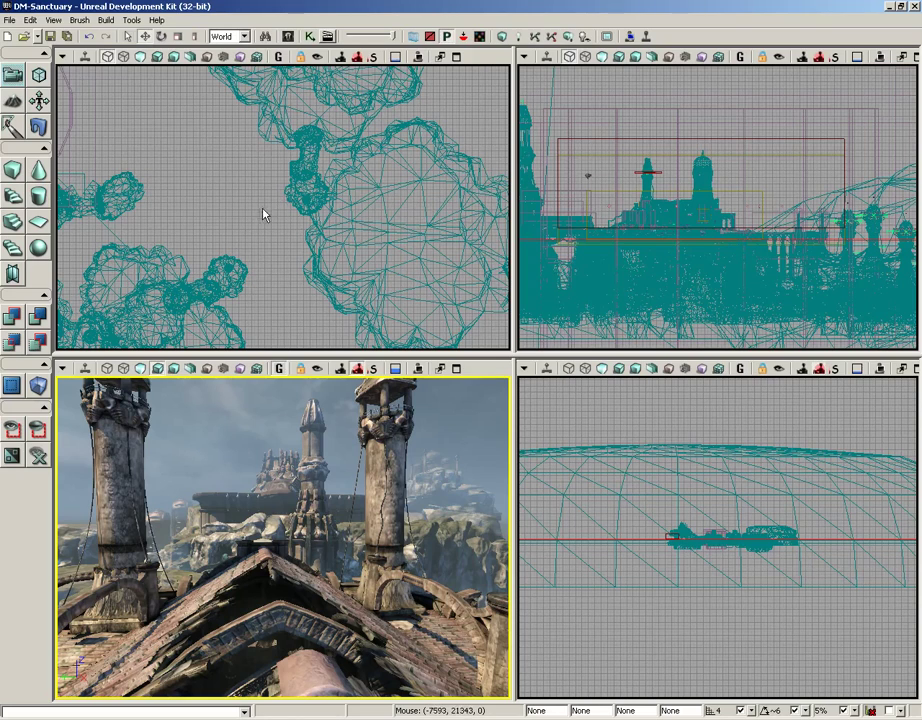
Step: Pan the Top wireframe view across the map to another area
drag(267, 182, 283, 196)
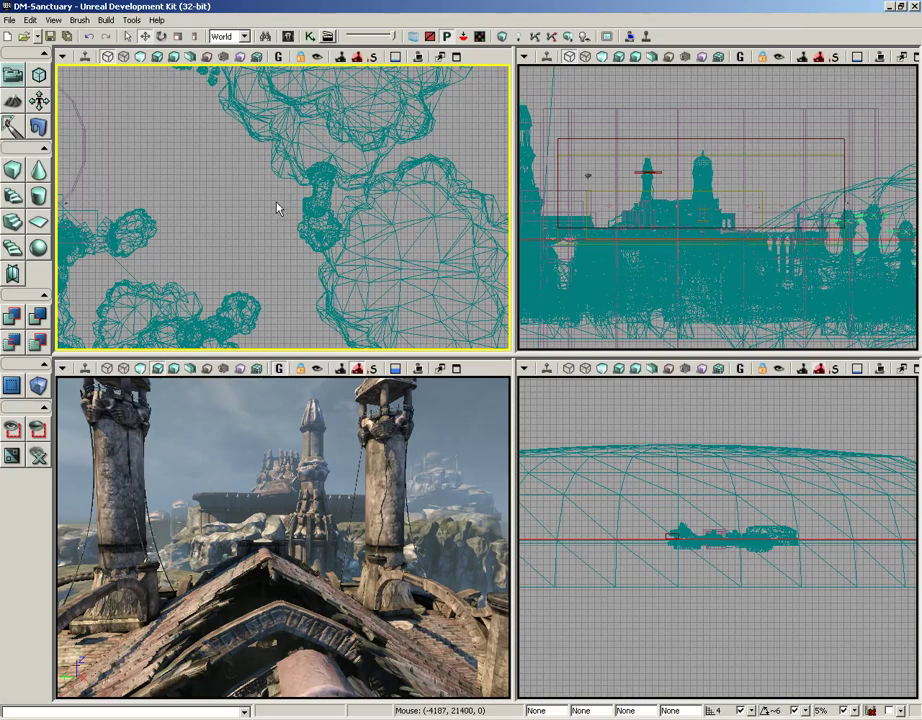
mouse_move(253, 169)
mouse_down()
mouse_move(310, 277)
mouse_move(270, 315)
mouse_move(240, 318)
mouse_move(282, 165)
mouse_move(251, 181)
mouse_move(220, 218)
mouse_move(285, 308)
mouse_move(389, 337)
mouse_move(272, 270)
mouse_move(393, 256)
mouse_move(457, 185)
mouse_move(321, 259)
mouse_move(356, 200)
mouse_move(341, 152)
mouse_move(284, 147)
mouse_move(335, 158)
mouse_move(285, 206)
mouse_move(278, 245)
mouse_move(313, 290)
mouse_move(316, 318)
mouse_up()
drag(307, 216, 298, 251)
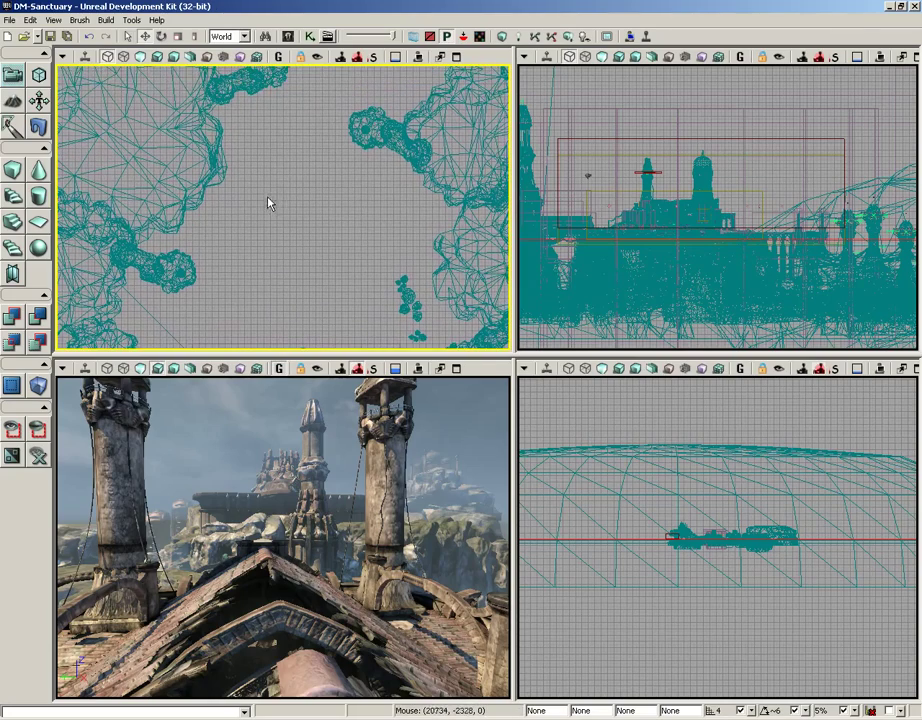
mouse_move(284, 142)
mouse_down()
mouse_move(294, 191)
mouse_move(296, 243)
mouse_move(285, 202)
mouse_move(284, 259)
mouse_move(285, 170)
mouse_move(290, 294)
mouse_move(284, 109)
mouse_move(268, 146)
mouse_move(134, 183)
mouse_move(307, 198)
mouse_move(146, 146)
mouse_move(134, 113)
mouse_up()
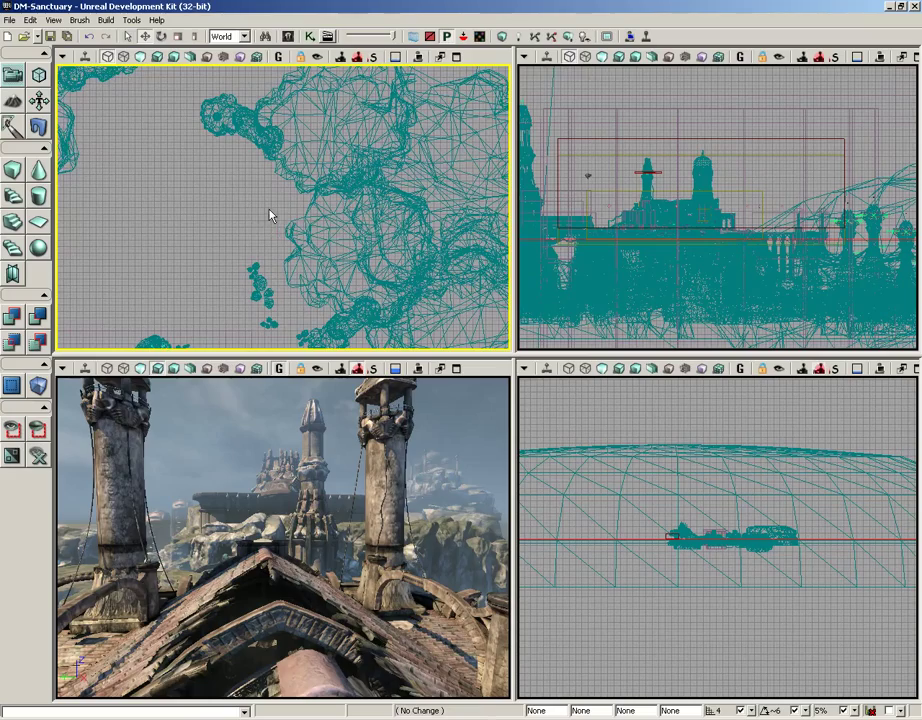
Step: Zoom into the Top view and bring the wireframe edge to the centre
scroll(269, 220, up, 1)
scroll(269, 245, up, 1)
scroll(270, 280, up, 1)
scroll(270, 320, up, 1)
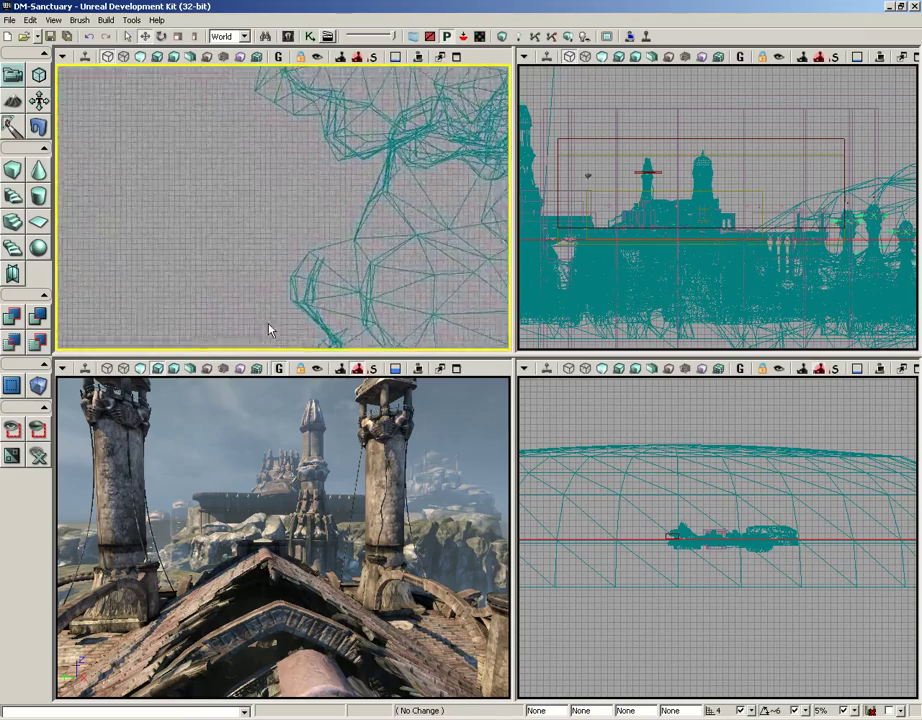
scroll(270, 350, up, 1)
scroll(269, 354, up, 1)
mouse_move(269, 354)
mouse_down()
mouse_move(267, 150)
mouse_move(232, 84)
mouse_up()
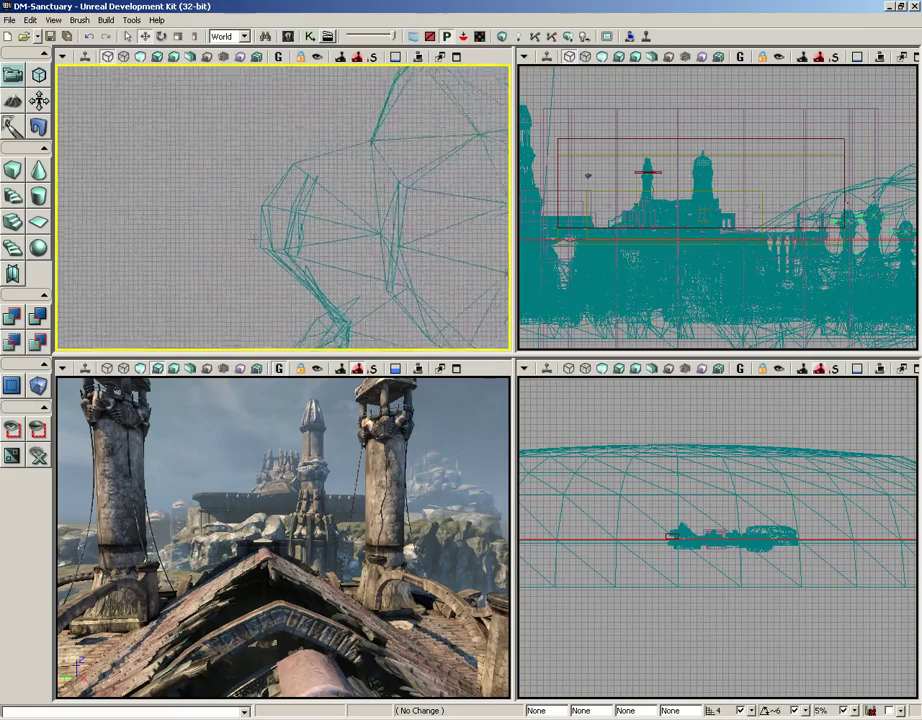
Step: Zoom the Top view back out and pan toward other geometry
scroll(283, 206, down, 1)
scroll(283, 206, down, 2)
scroll(283, 206, down, 2)
scroll(283, 206, down, 1)
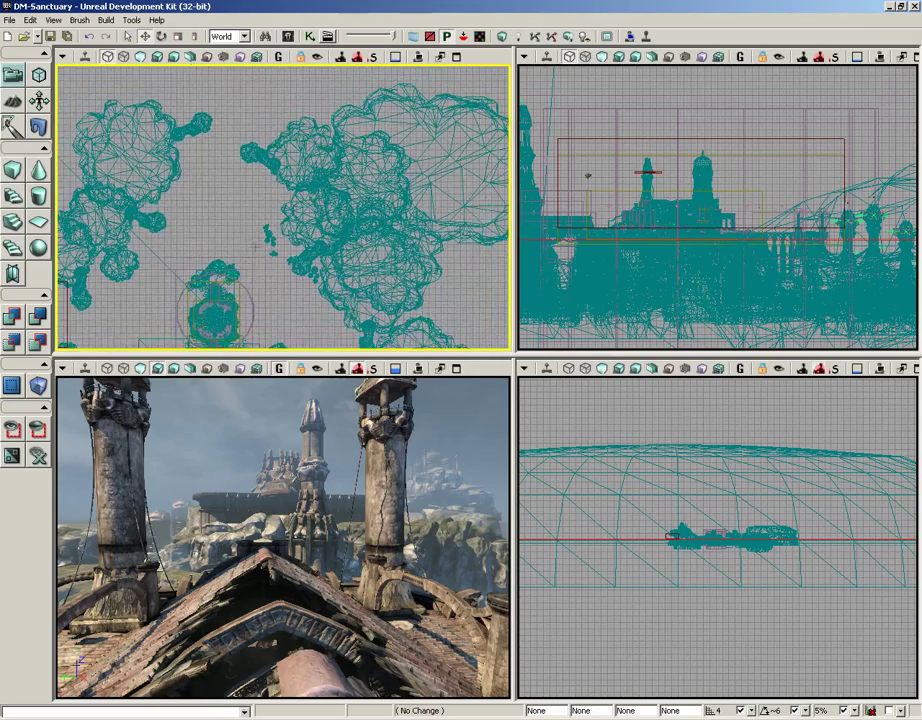
mouse_move(255, 270)
mouse_down()
mouse_move(274, 188)
mouse_move(272, 145)
mouse_up()
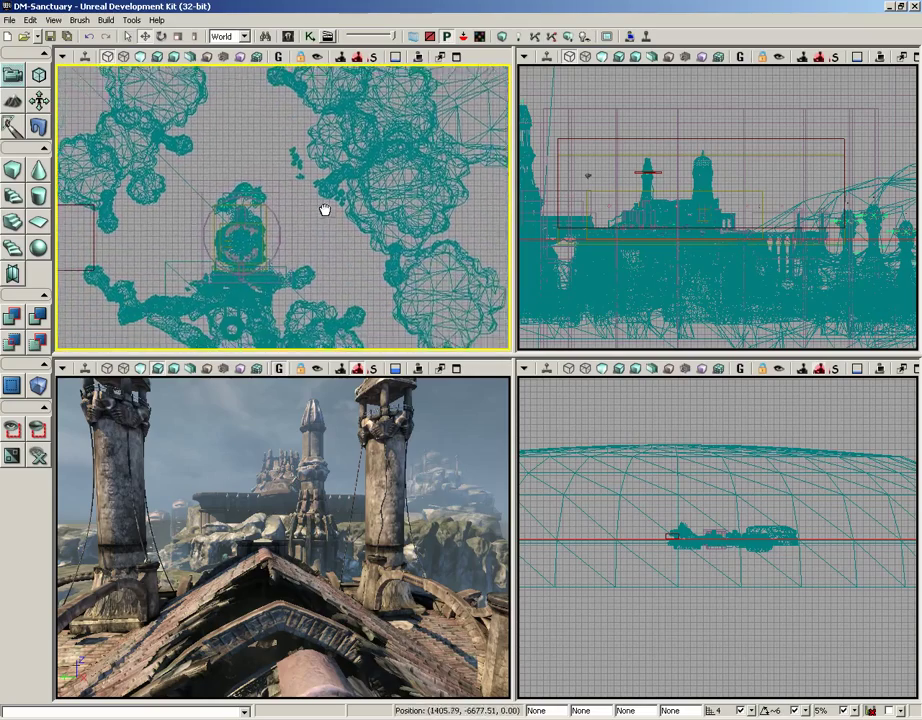
drag(323, 208, 350, 92)
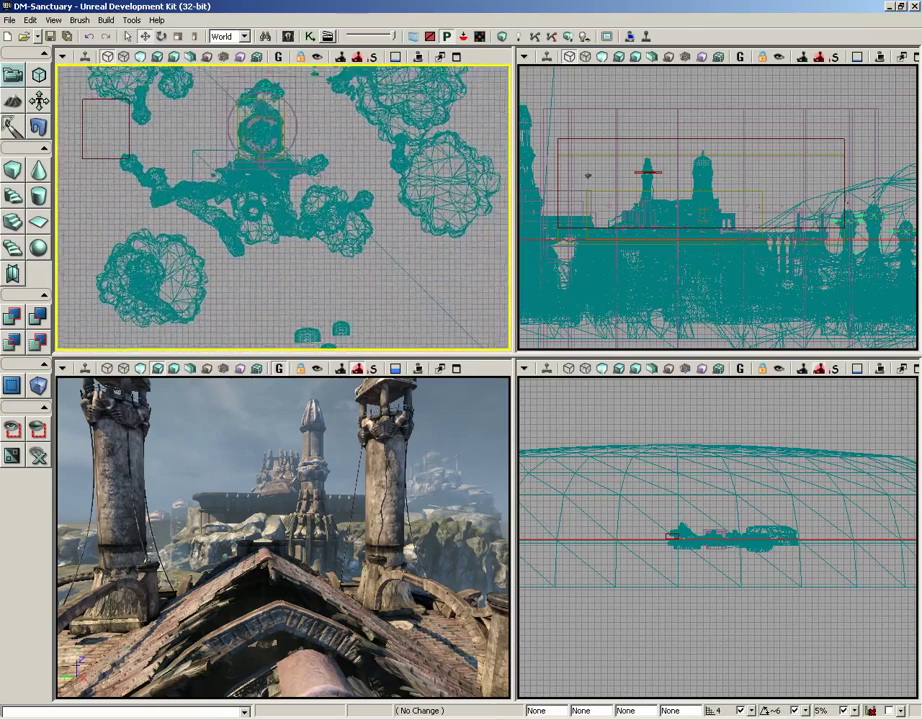
Step: Pan the Top view to the small left-hand clusters, fine-tuning the zoom
scroll(283, 206, up, 1)
scroll(283, 206, up, 1)
drag(283, 206, 233, 214)
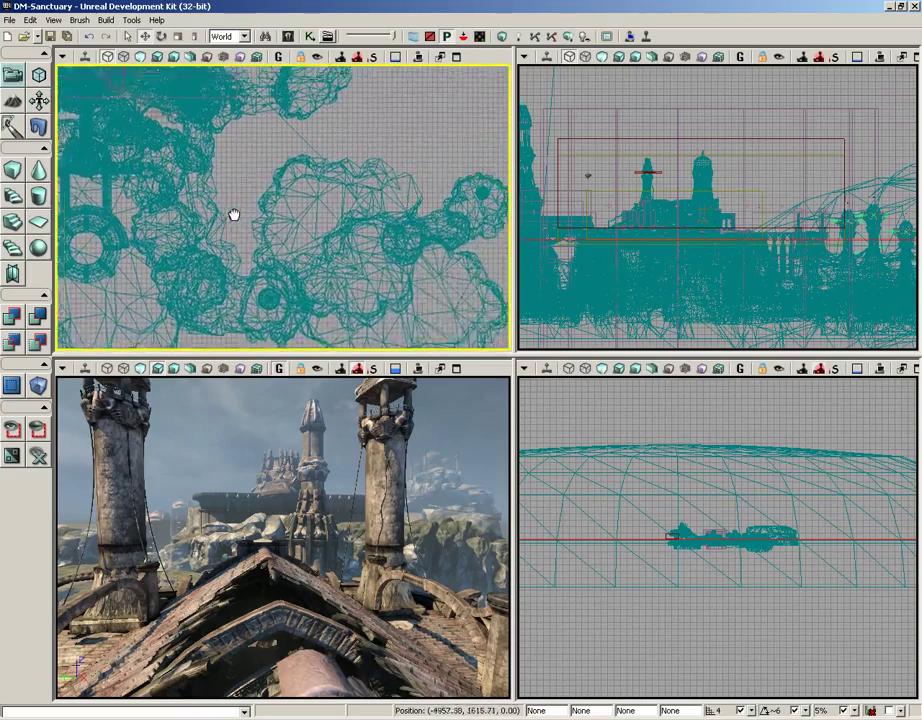
scroll(325, 177, up, 1)
scroll(290, 168, up, 1)
scroll(257, 268, down, 3)
scroll(286, 329, down, 2)
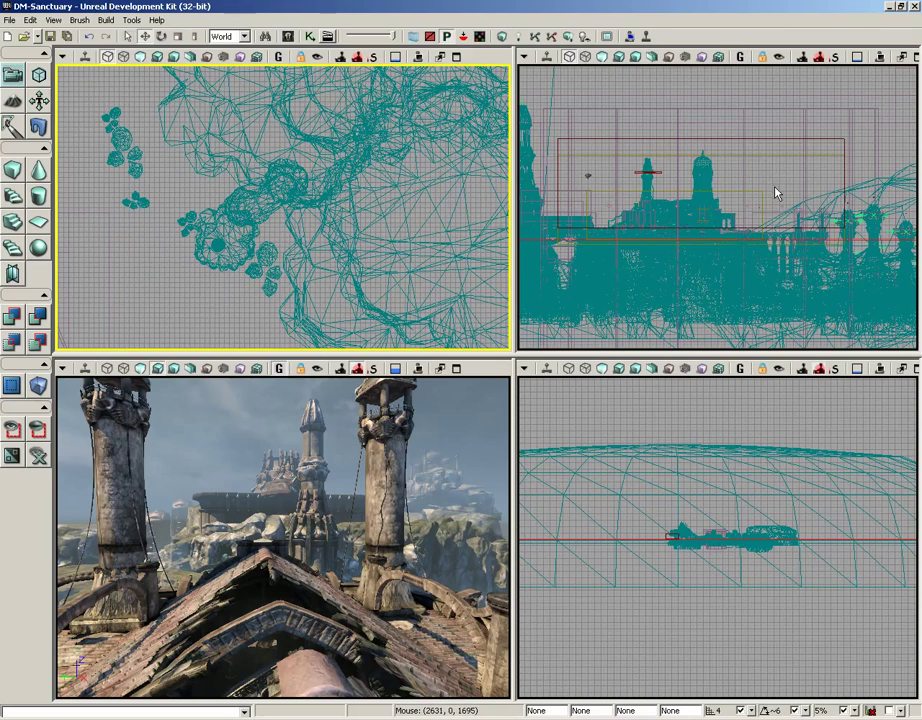
Step: Pan and zoom the Side view until the onion-domed tower top is centred and fills it
mouse_move(775, 193)
mouse_down()
mouse_move(776, 152)
mouse_move(751, 123)
mouse_move(677, 123)
mouse_move(662, 189)
mouse_up()
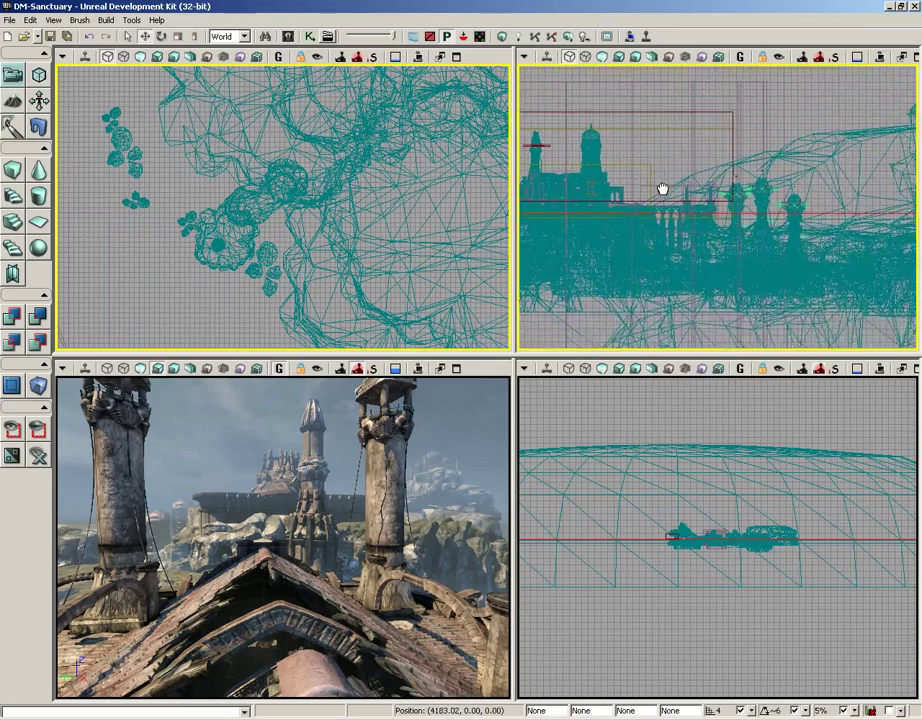
scroll(766, 233, up, 2)
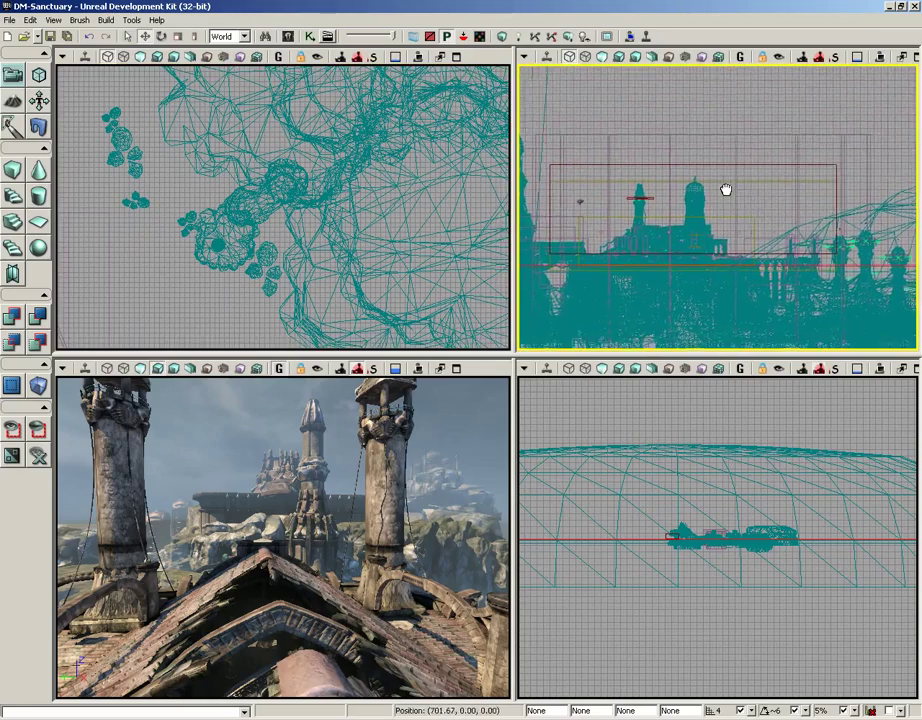
mouse_move(726, 189)
mouse_down()
mouse_move(694, 204)
mouse_move(708, 228)
mouse_move(741, 212)
mouse_move(707, 199)
mouse_up()
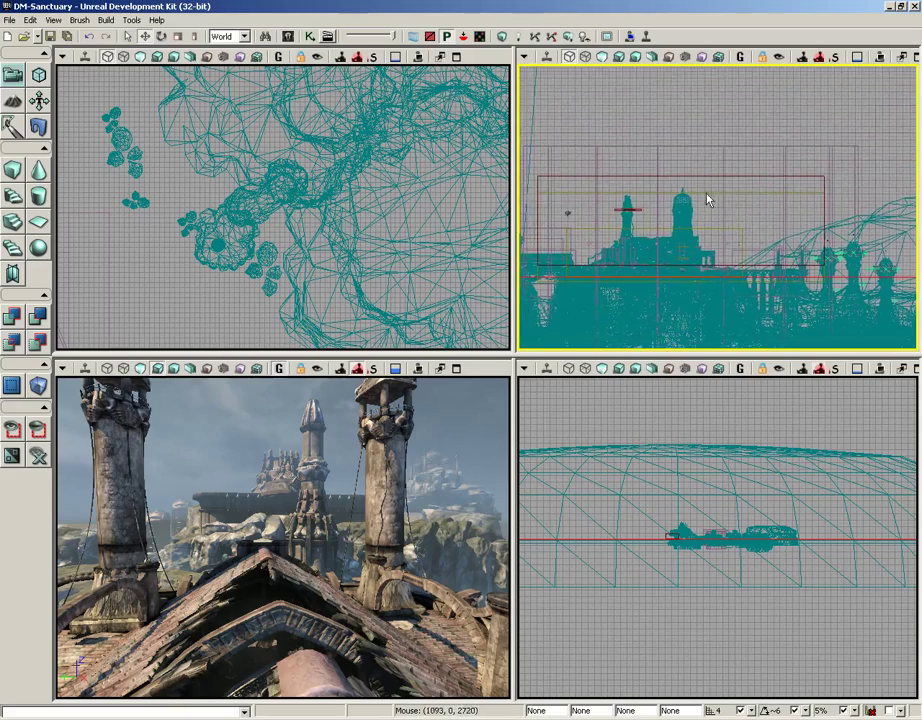
scroll(707, 199, up, 4)
drag(679, 160, 793, 149)
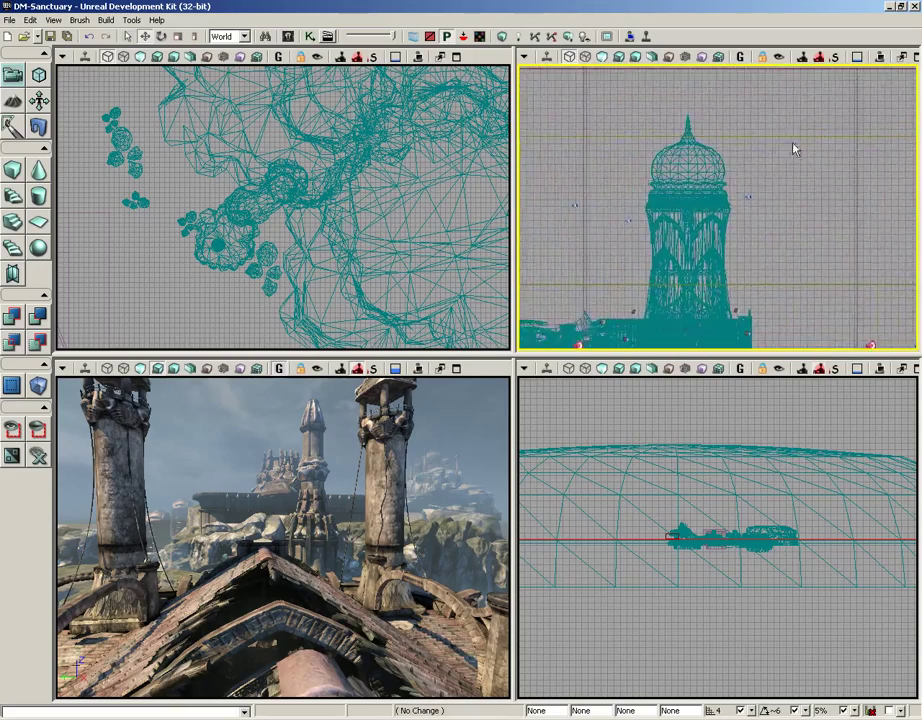
scroll(793, 149, up, 5)
mouse_move(811, 243)
mouse_down()
mouse_move(796, 160)
mouse_move(875, 259)
mouse_move(828, 197)
mouse_up()
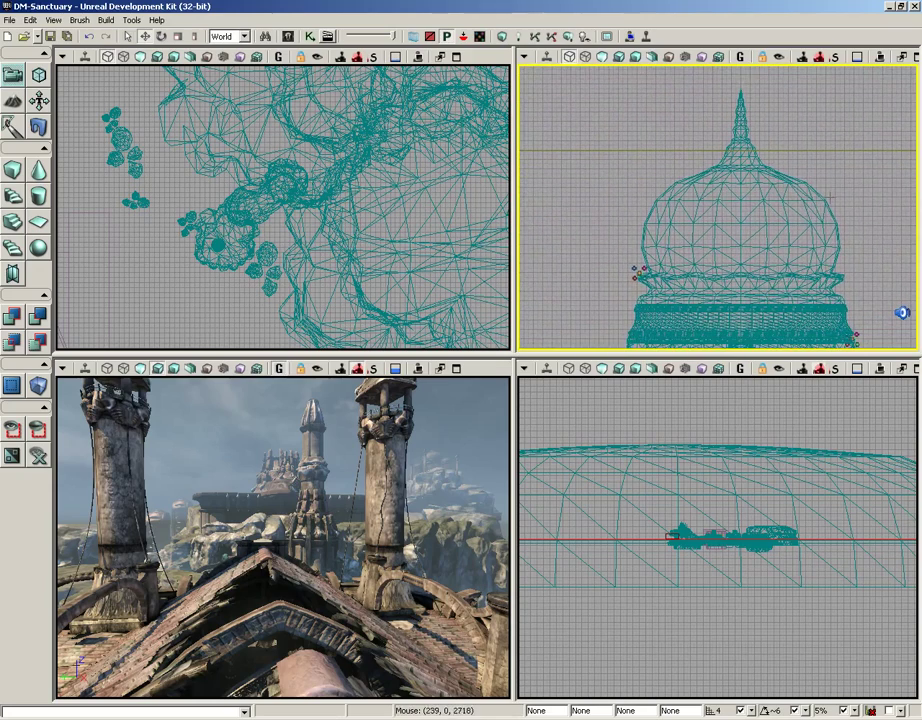